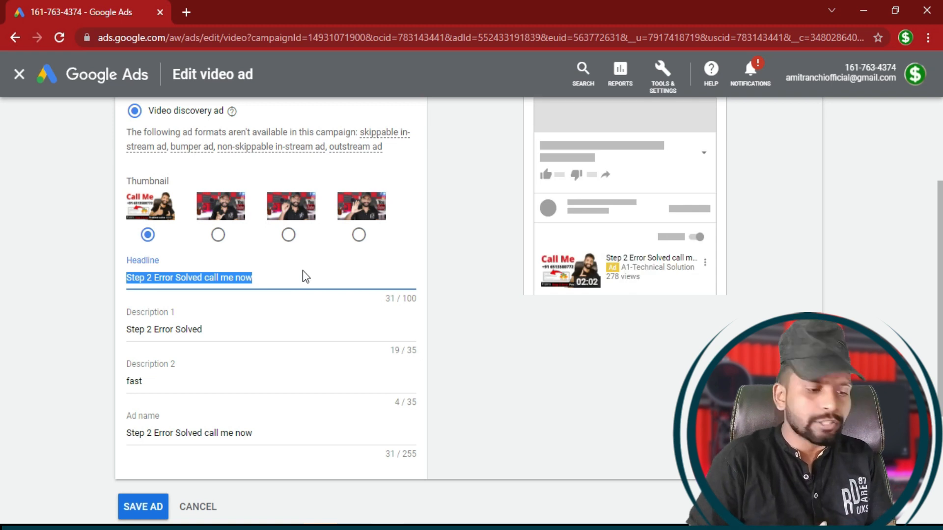
# - Check the headline, Description 1 and Description 2 of the video discovery ad, and save the ad
pyautogui.click(169, 327)
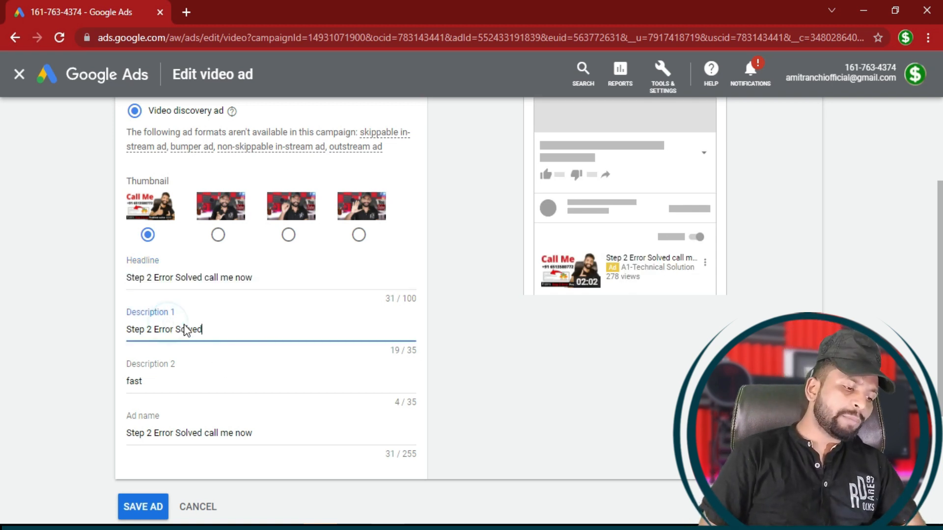
pyautogui.click(200, 381)
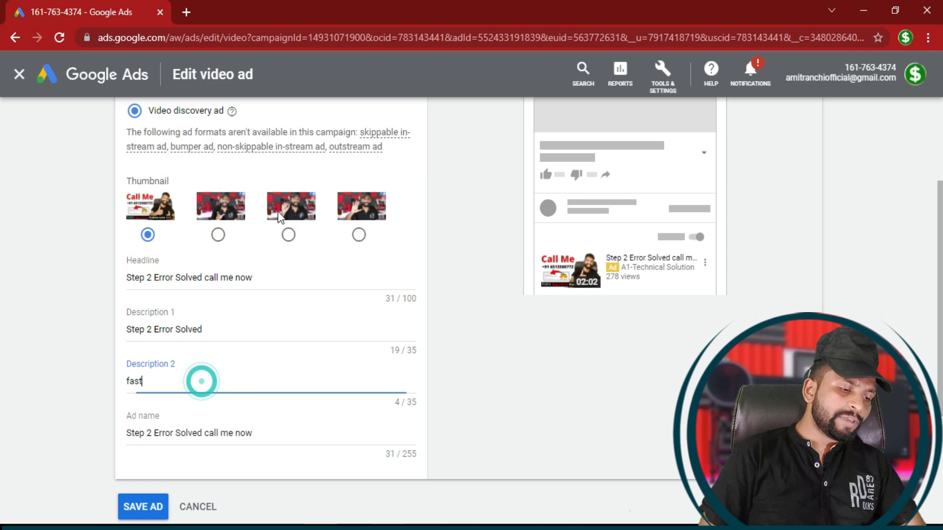
pyautogui.scroll(2, 395, 351)
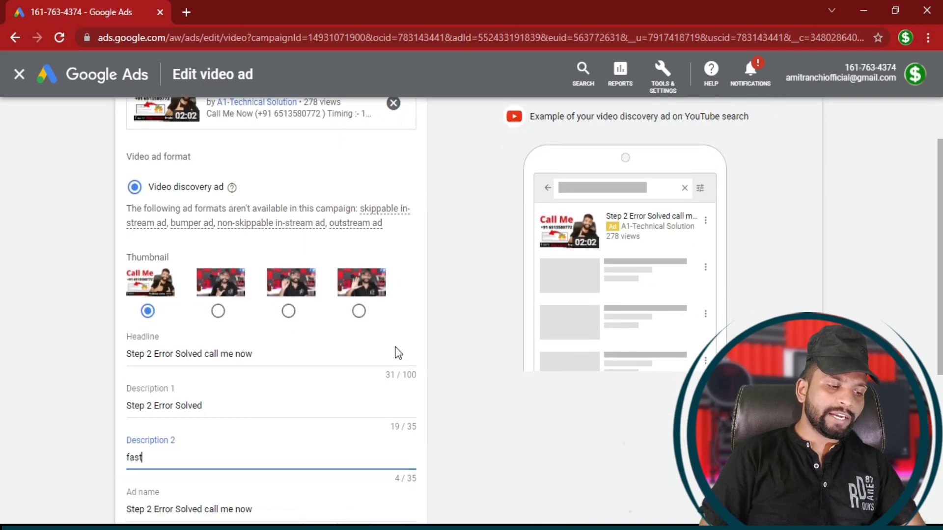
pyautogui.scroll(-3, 396, 351)
pyautogui.click(152, 464)
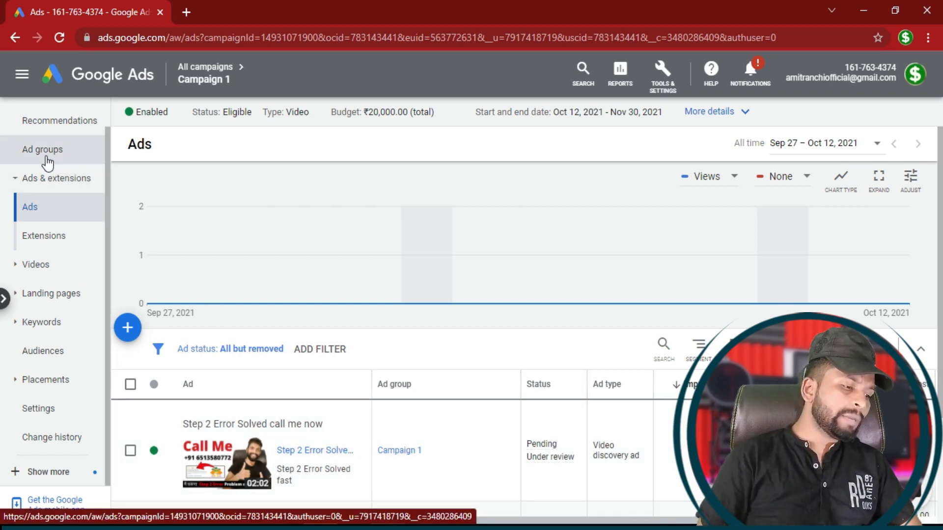
# - Open the campaigns list for the whole account and examine the impressions and views of the Step 2 Error Solved campaign
pyautogui.click(121, 81)
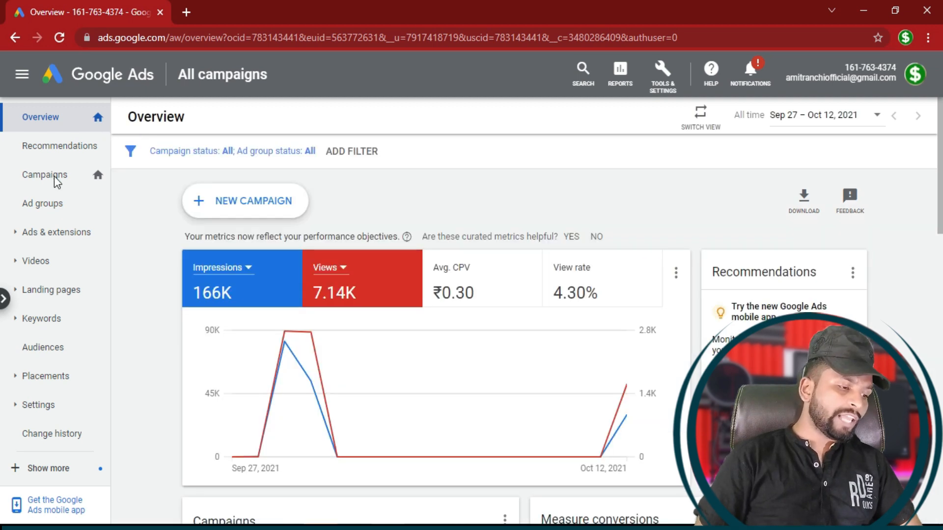
pyautogui.click(39, 184)
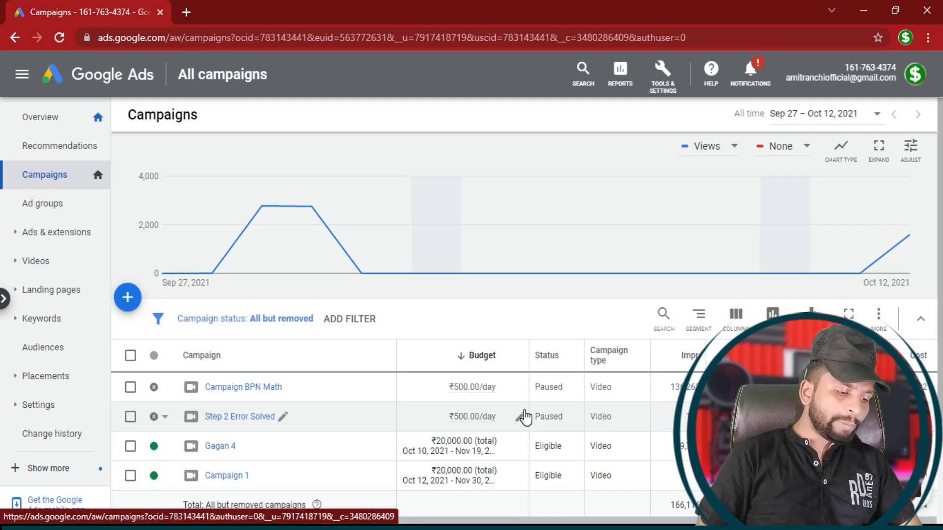
pyautogui.scroll(-1, 525, 418)
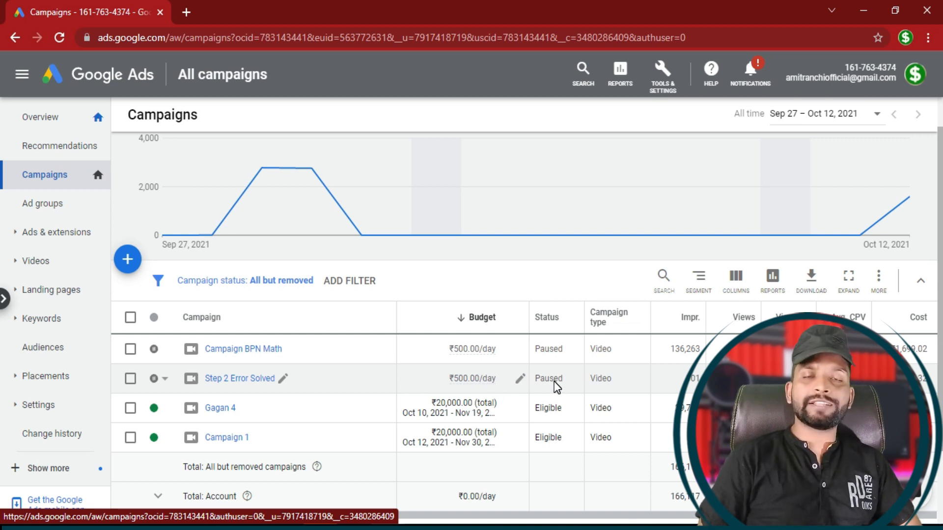
pyautogui.scroll(-1, 554, 386)
pyautogui.scroll(-1, 553, 383)
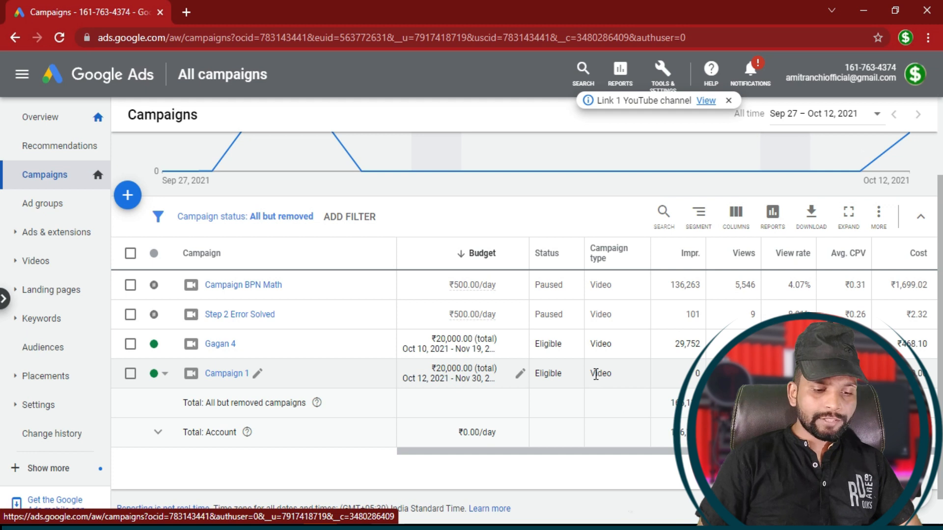
pyautogui.doubleClick(688, 314)
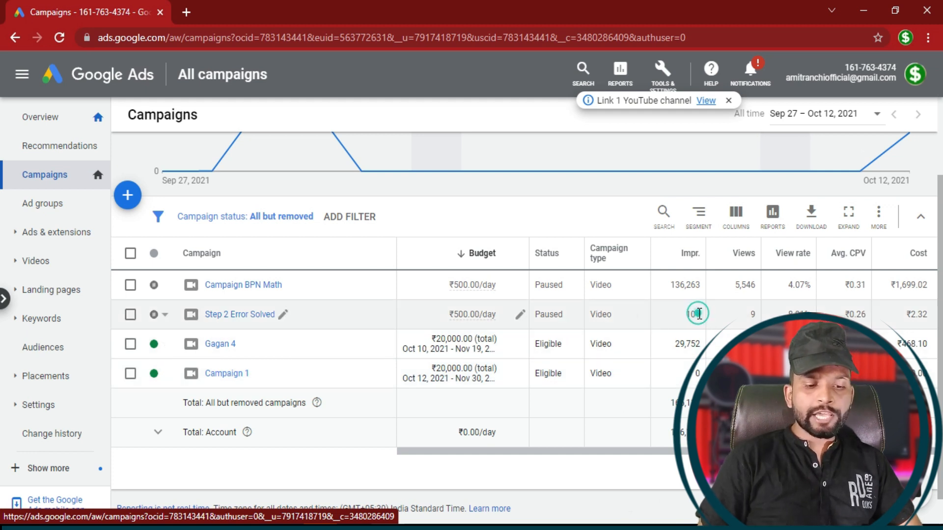
pyautogui.doubleClick(756, 313)
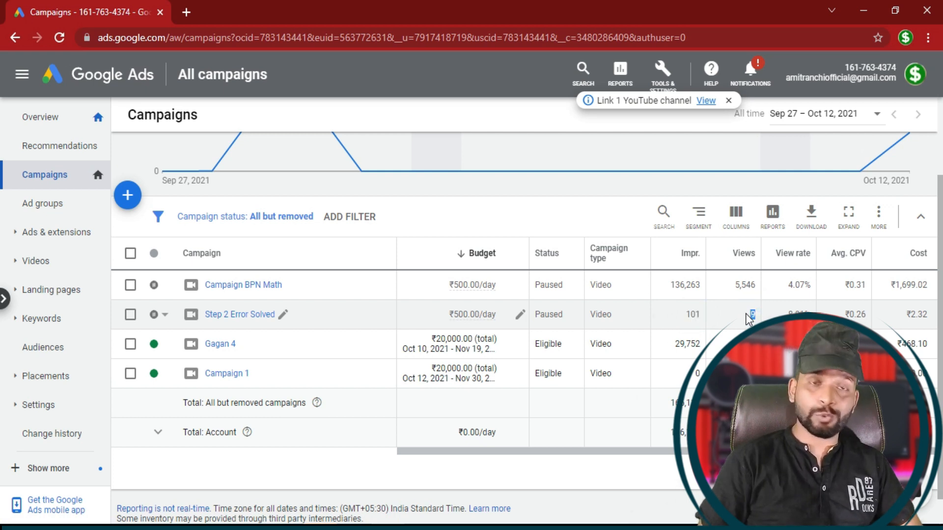
# - Open the ad groups list for all campaigns and examine the status of the Step 2 Error Solved ad group
pyautogui.click(46, 212)
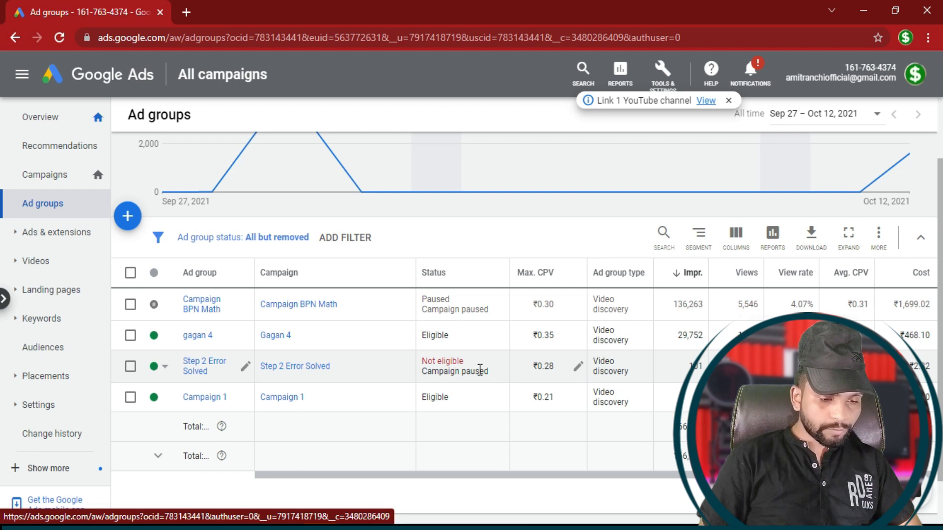
pyautogui.moveTo(498, 368); pyautogui.dragTo(421, 362)
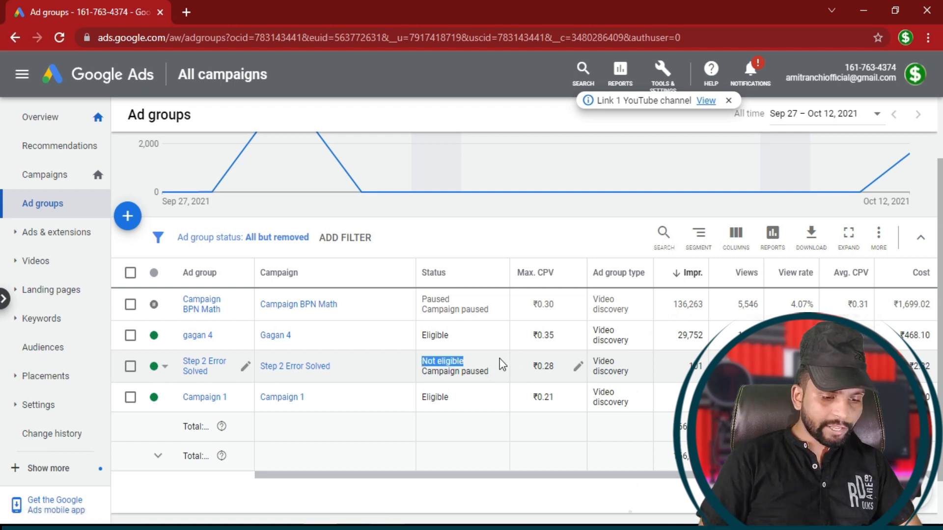
pyautogui.click(484, 356)
pyautogui.moveTo(482, 363); pyautogui.dragTo(432, 360)
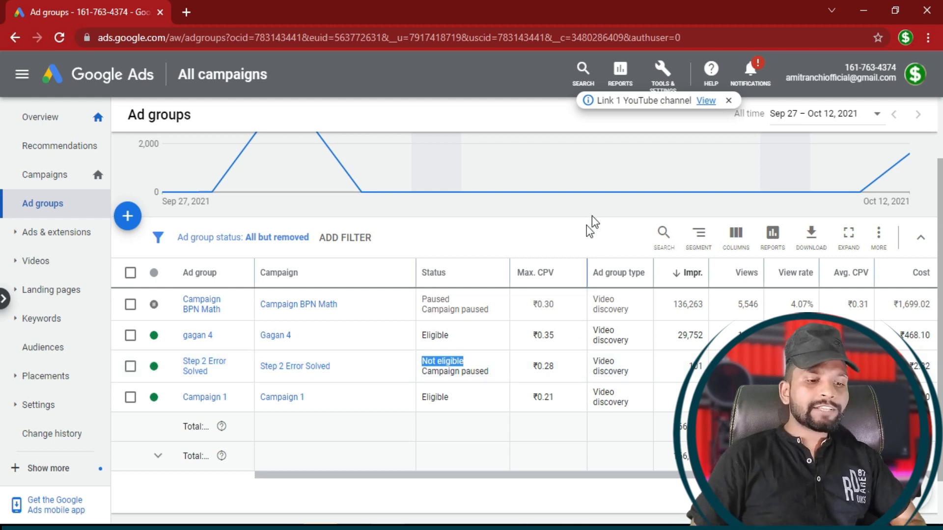
# - Open the account's billing promotions page
pyautogui.click(666, 77)
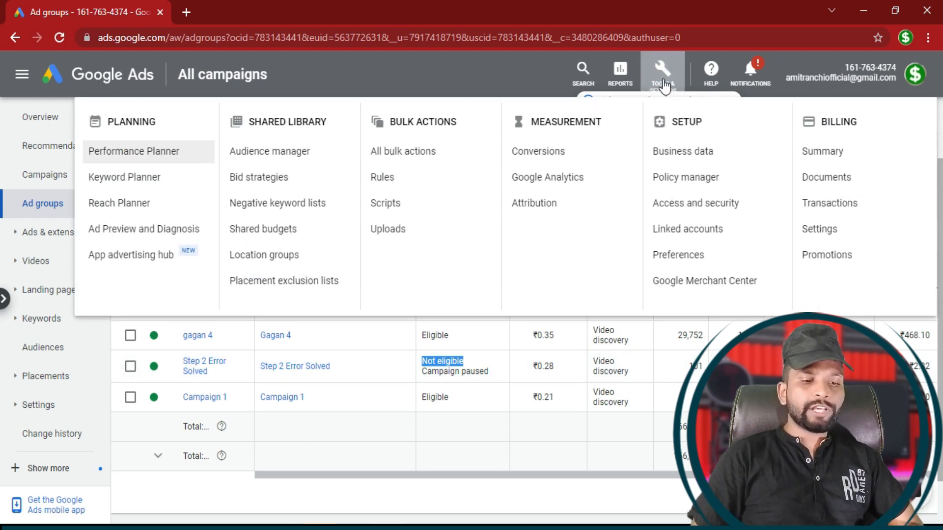
pyautogui.click(811, 253)
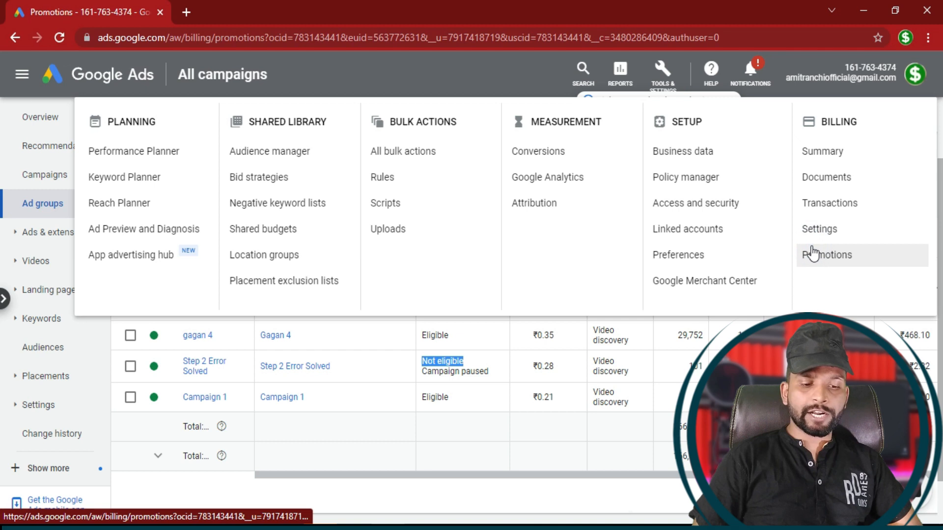
pyautogui.click(661, 77)
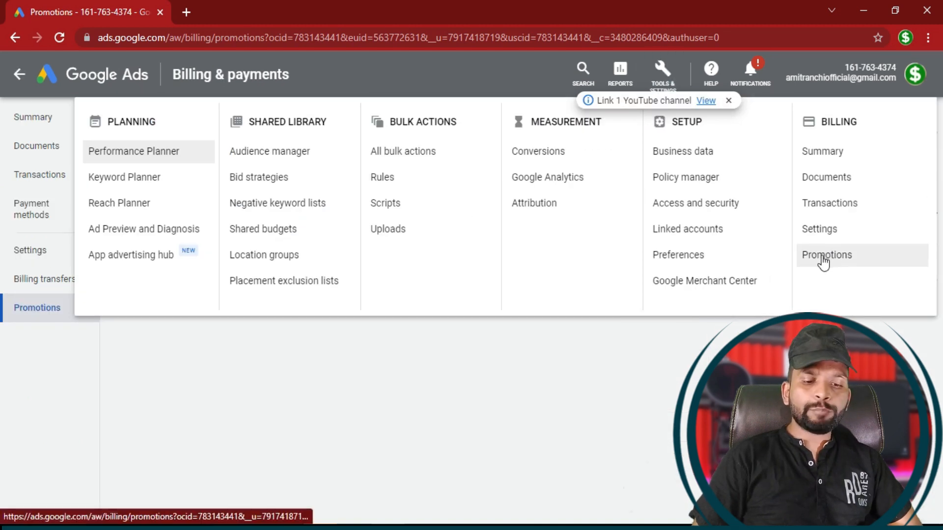
pyautogui.click(851, 260)
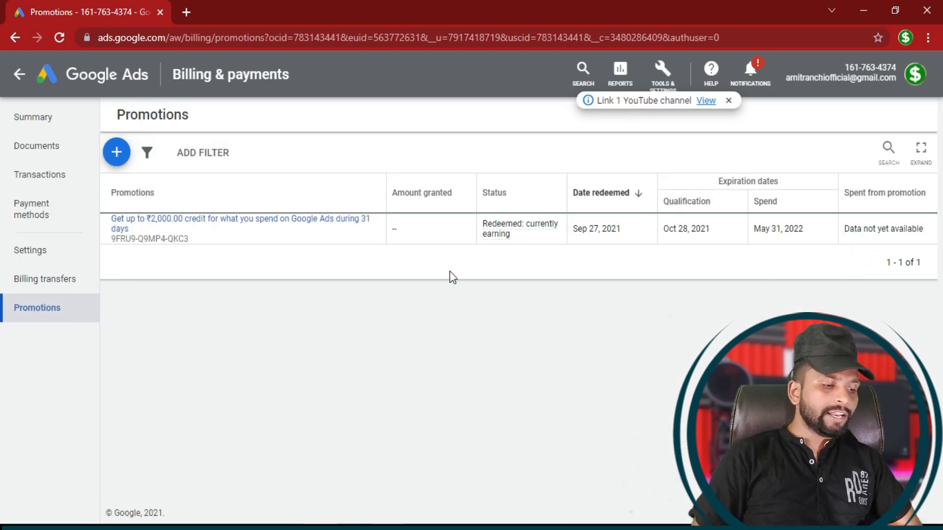
pyautogui.moveTo(556, 237)
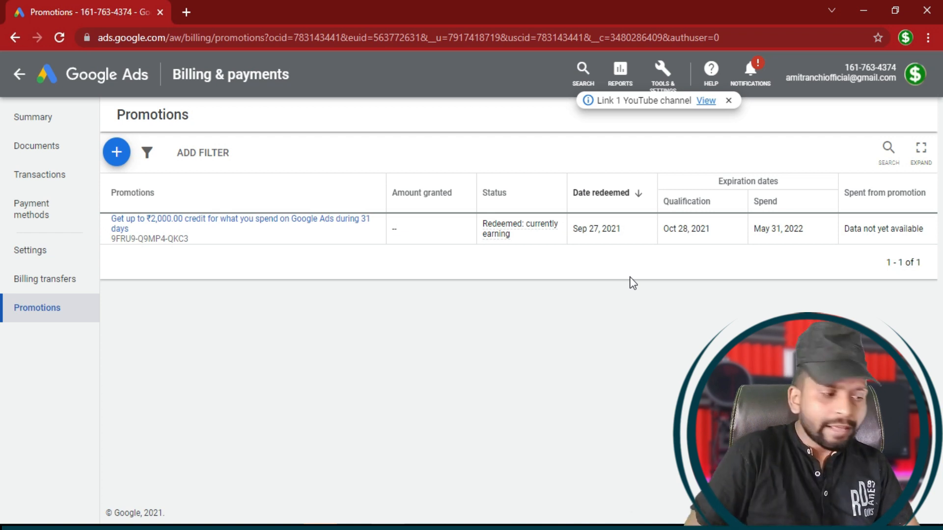
pyautogui.click(117, 154)
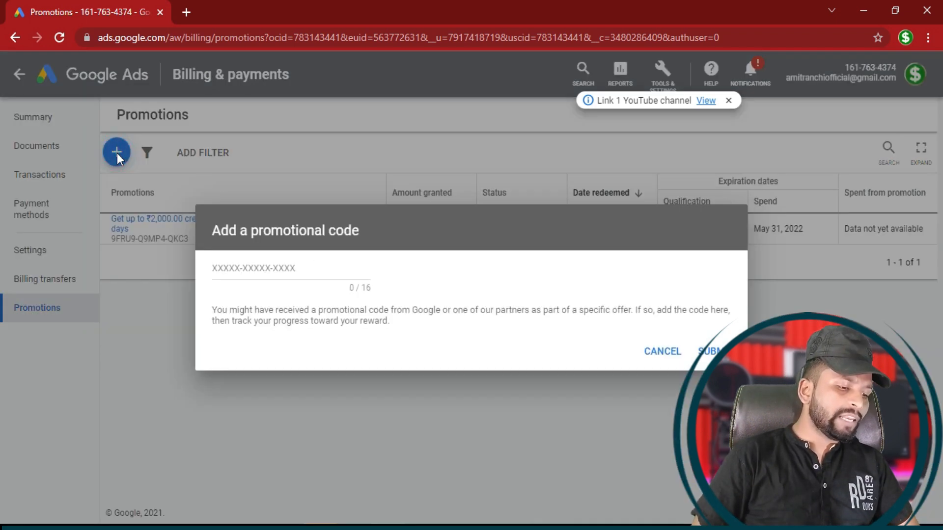
pyautogui.click(301, 269)
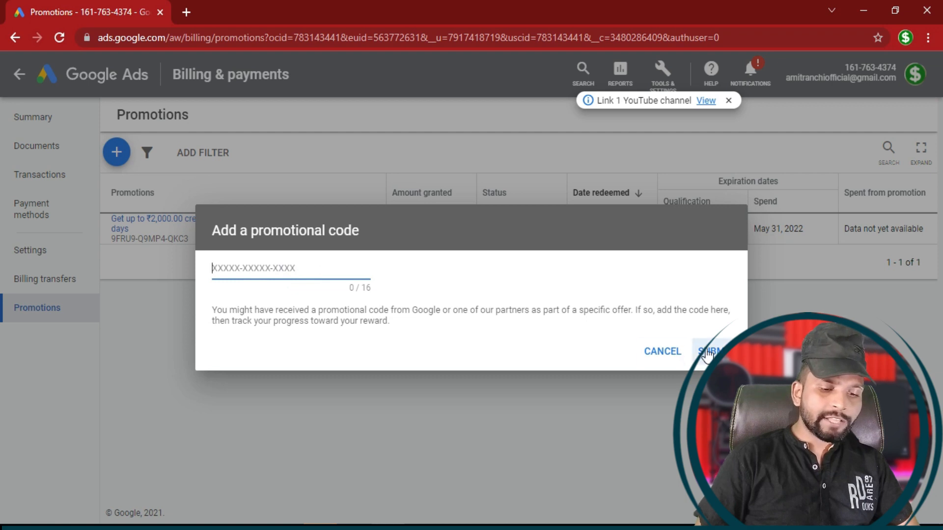
pyautogui.click(661, 352)
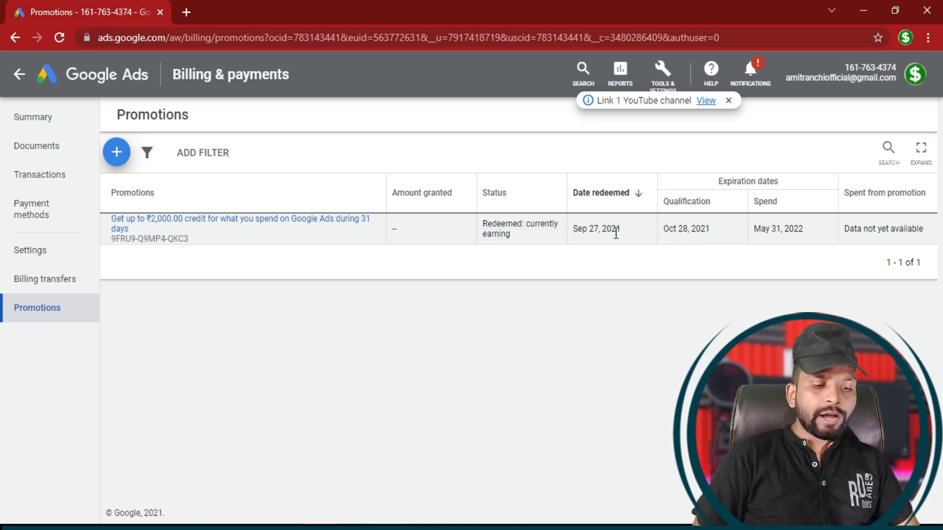
# - Examine the promotion's redemption date, its qualification and spend expiration dates, and the amount spent from it
pyautogui.moveTo(621, 229); pyautogui.dragTo(577, 232)
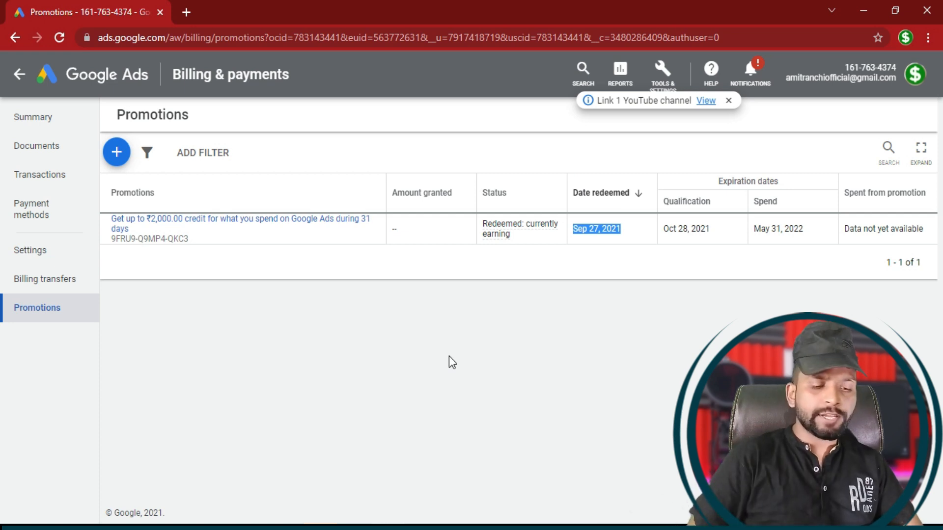
pyautogui.click(679, 226)
pyautogui.moveTo(723, 228); pyautogui.dragTo(665, 235)
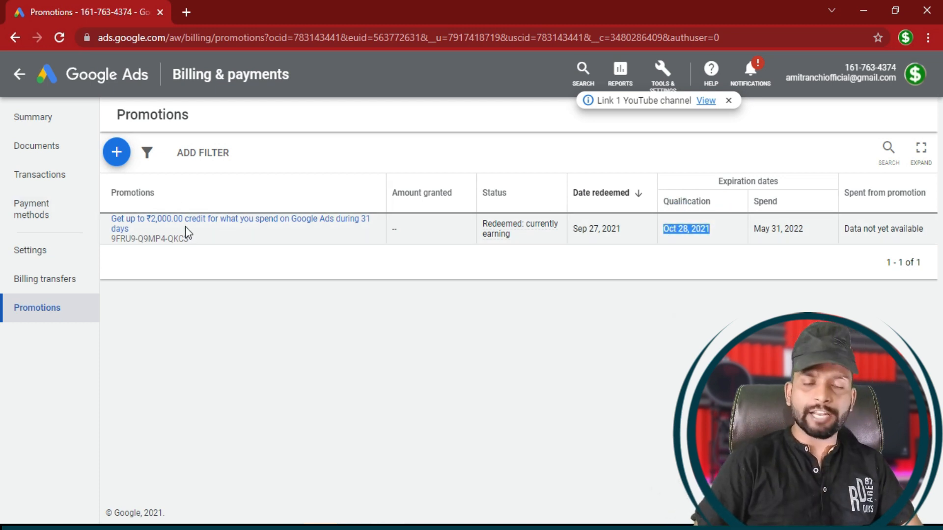
pyautogui.moveTo(820, 229); pyautogui.dragTo(743, 229)
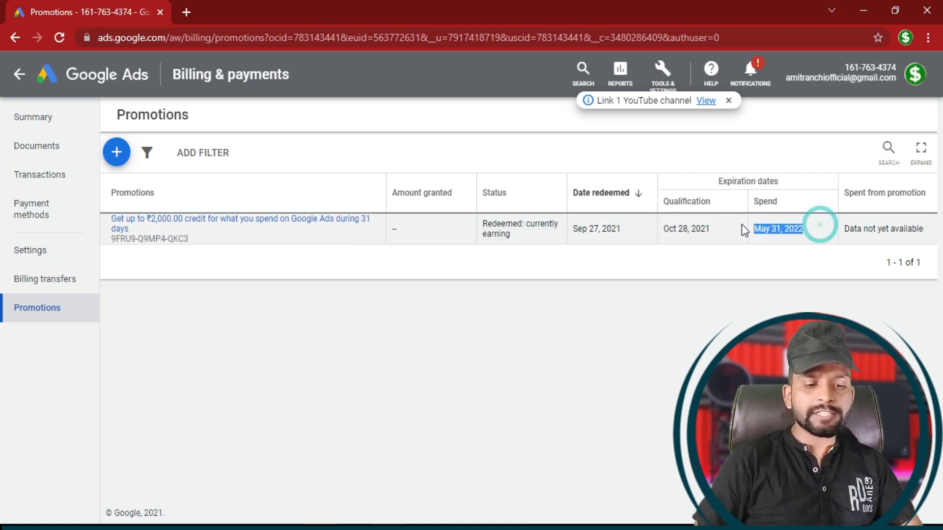
pyautogui.moveTo(918, 228); pyautogui.dragTo(841, 231)
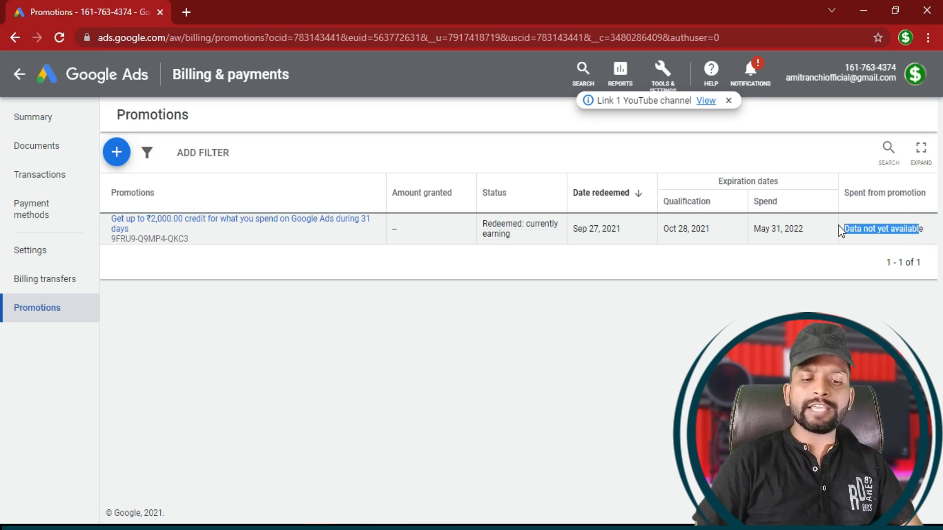
pyautogui.click(879, 240)
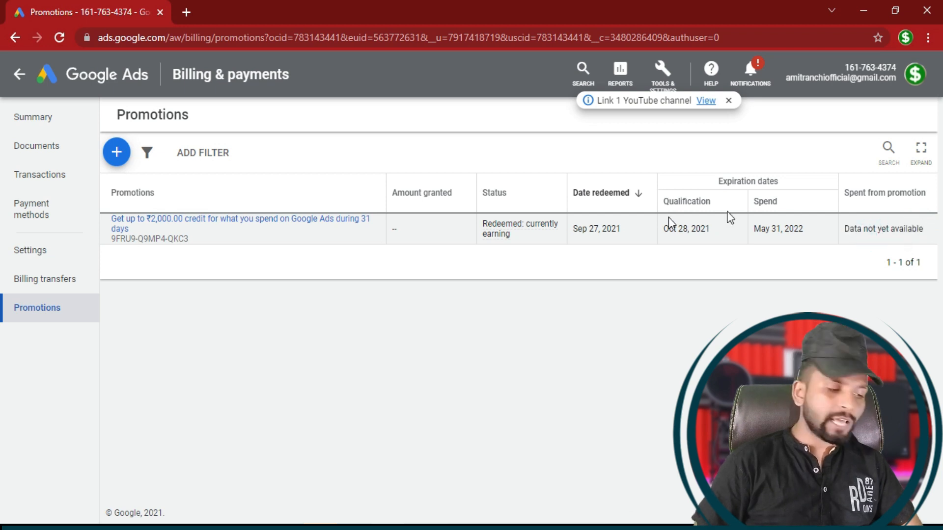
# - View the details of the ₹2,000.00 credit promotion, read the earned amount and crediting date, and close them
pyautogui.click(240, 219)
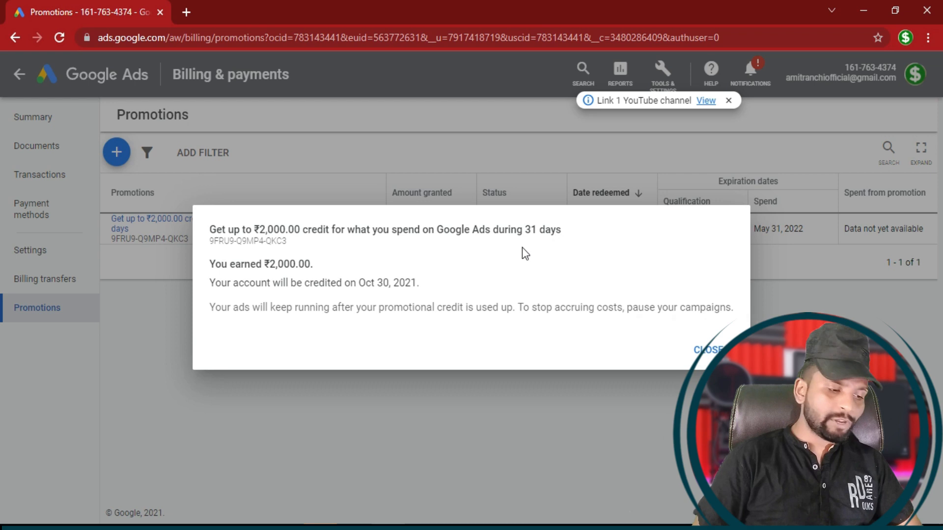
pyautogui.moveTo(334, 266); pyautogui.dragTo(211, 262)
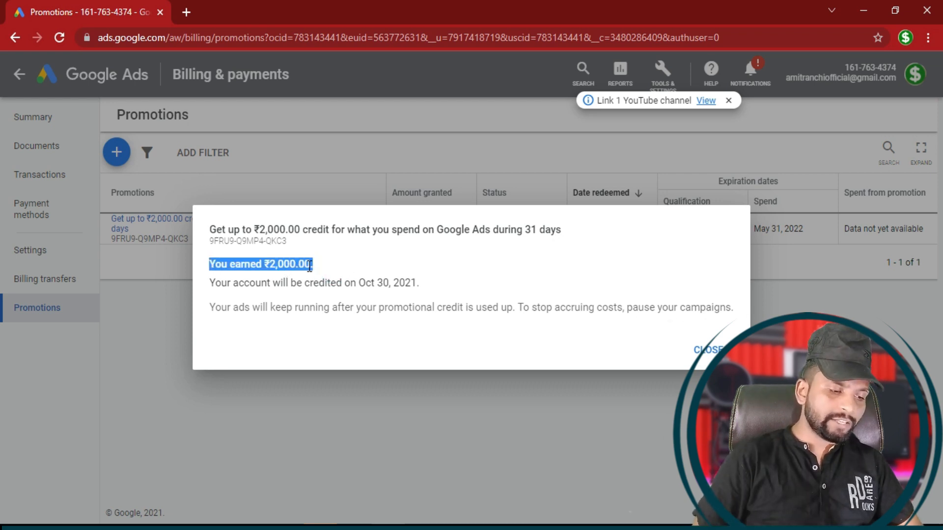
pyautogui.click(254, 287)
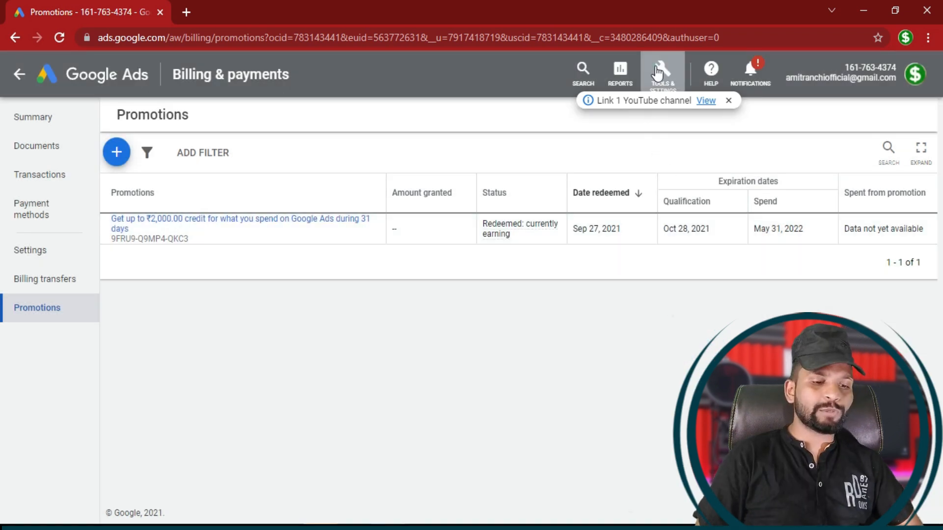
# - Open the billing summary and review the outstanding balance and the monthly transaction totals
pyautogui.click(685, 88)
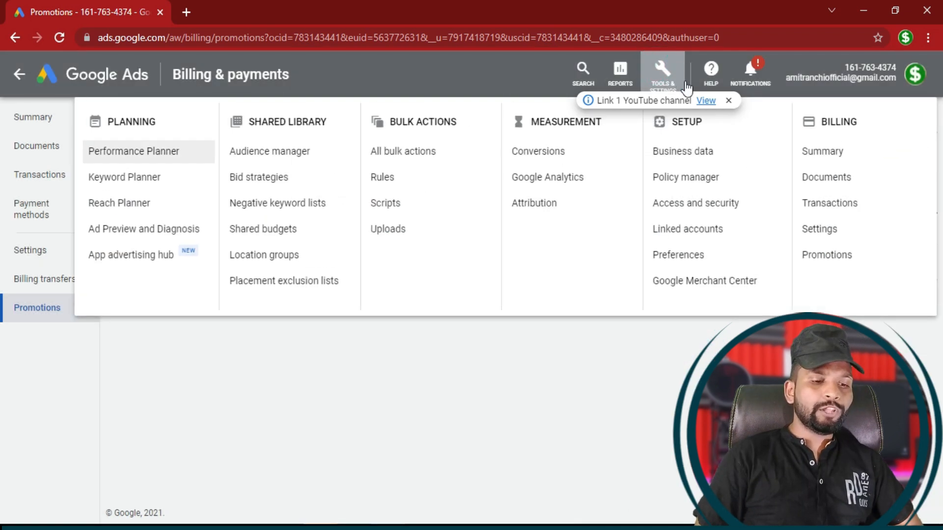
pyautogui.click(828, 156)
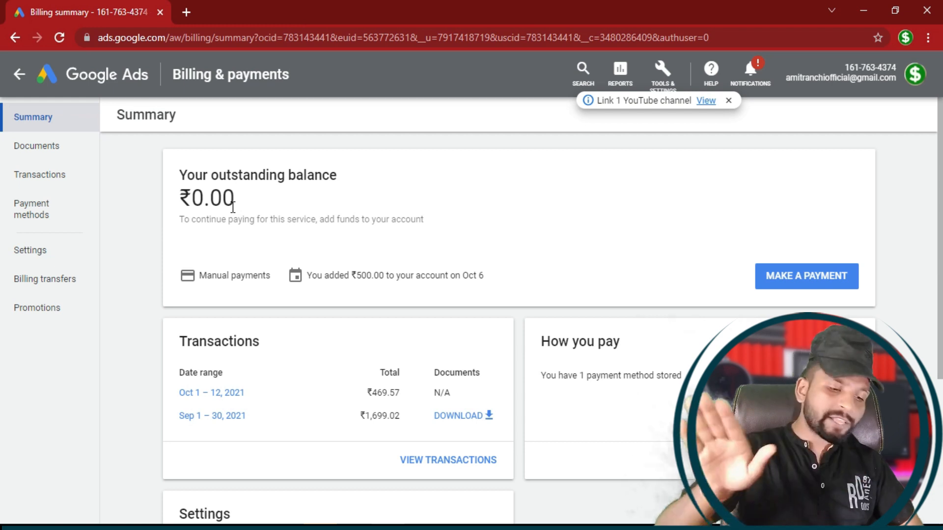
pyautogui.scroll(-2, 344, 306)
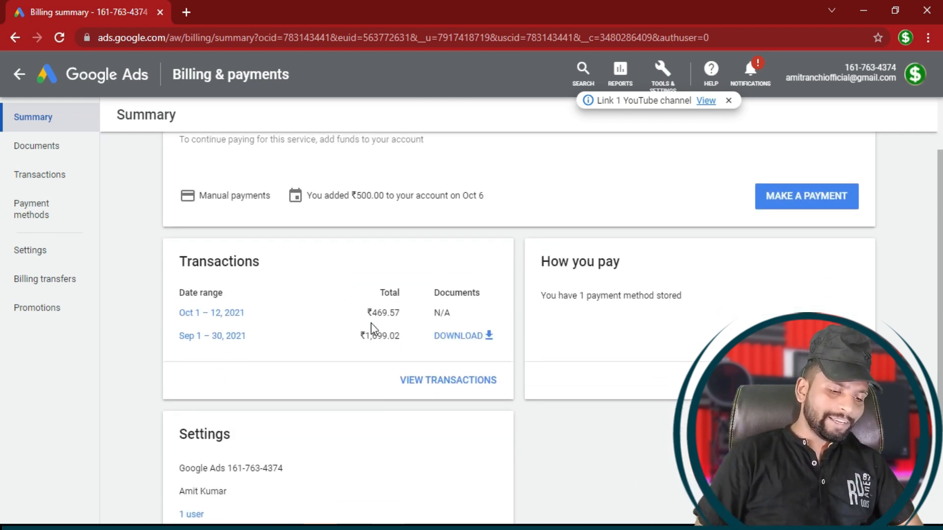
pyautogui.scroll(1, 412, 406)
# - Open the full transactions history and review the payments, charges and balances for each month
pyautogui.click(412, 407)
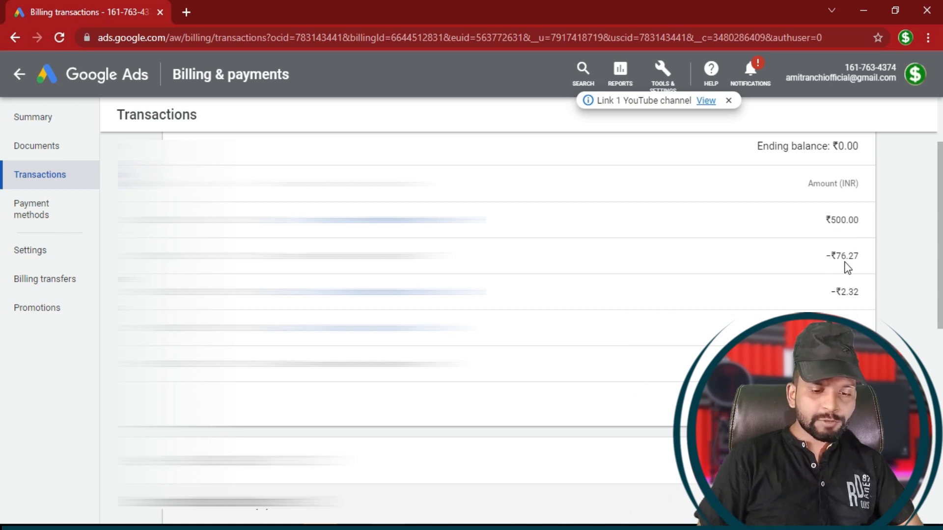
pyautogui.scroll(-10, 488, 362)
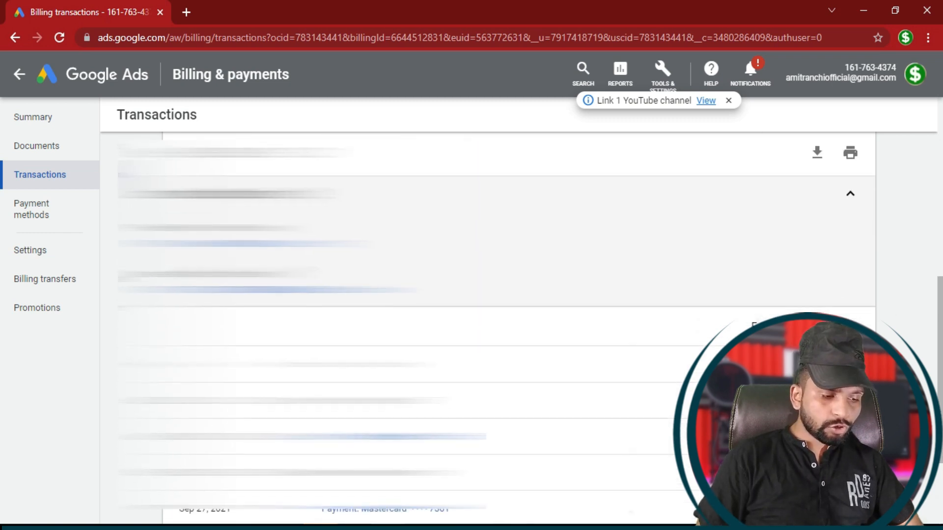
pyautogui.scroll(-1, 526, 379)
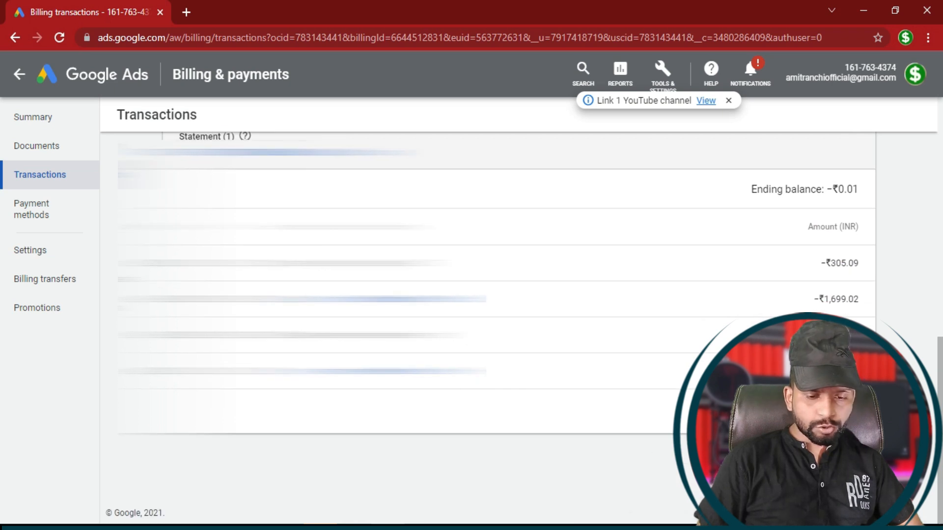
pyautogui.scroll(10, 848, 267)
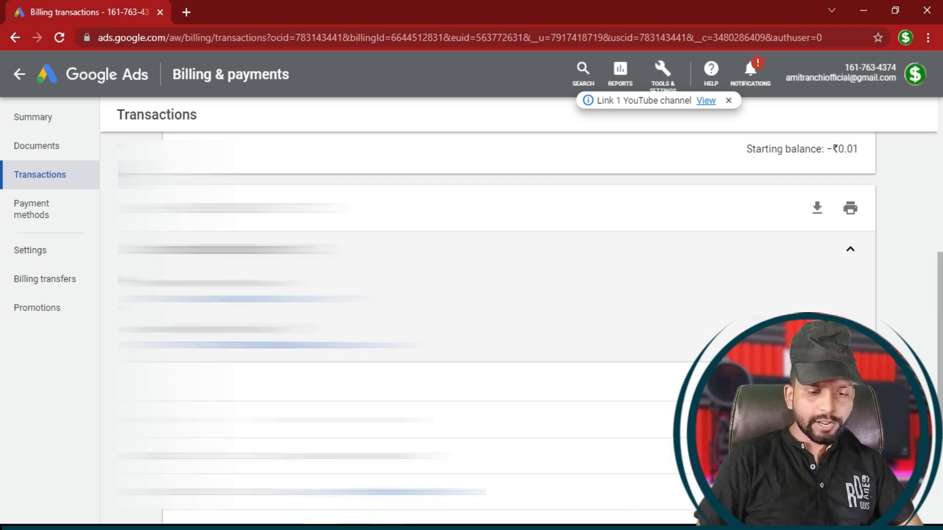